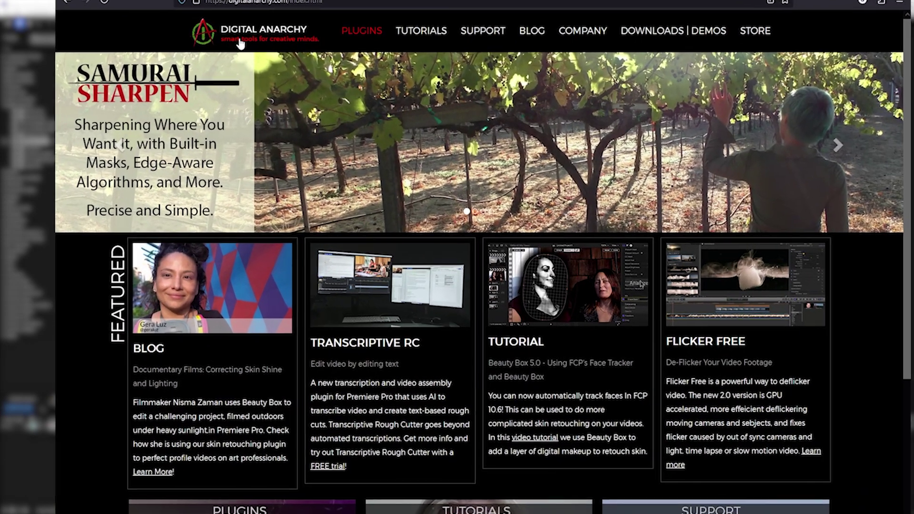
Open the Digital Anarchy Downloads | Demos page and scroll down to the Flicker Free downloads
mouse_move(652, 38)
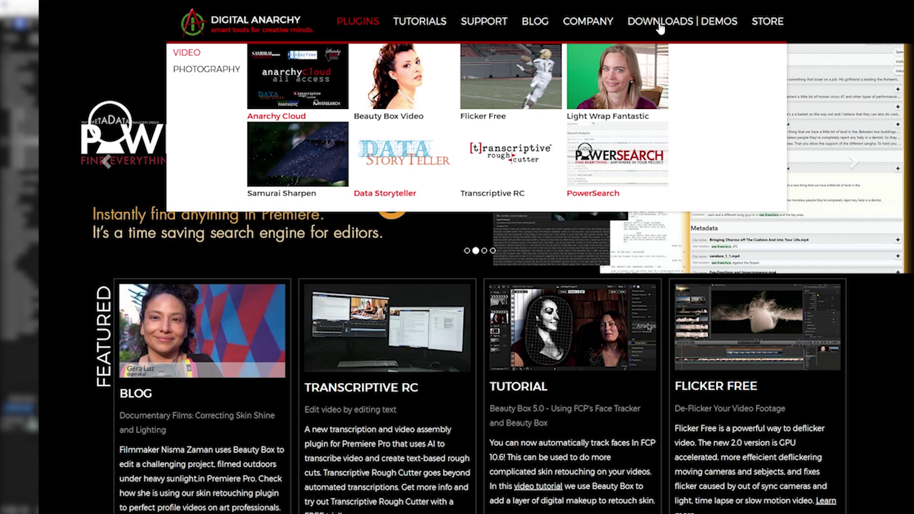
click(660, 28)
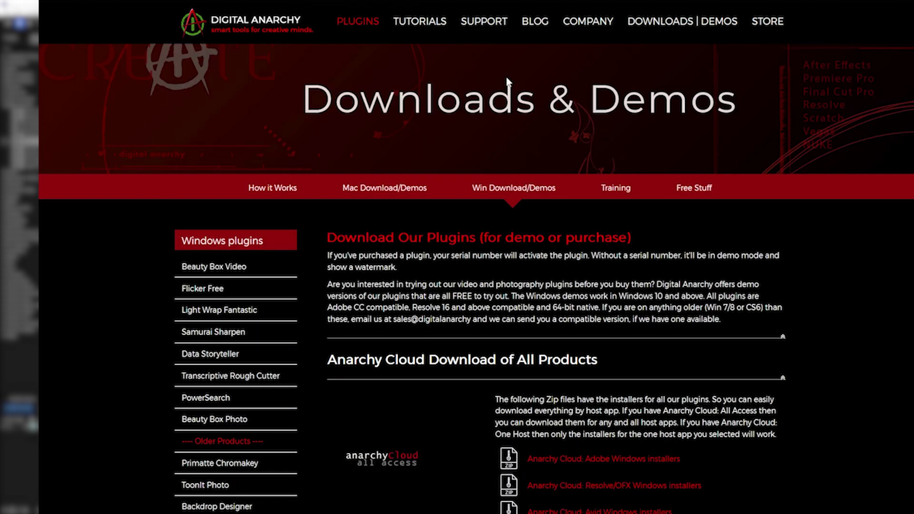
scroll(509, 81, down, 20)
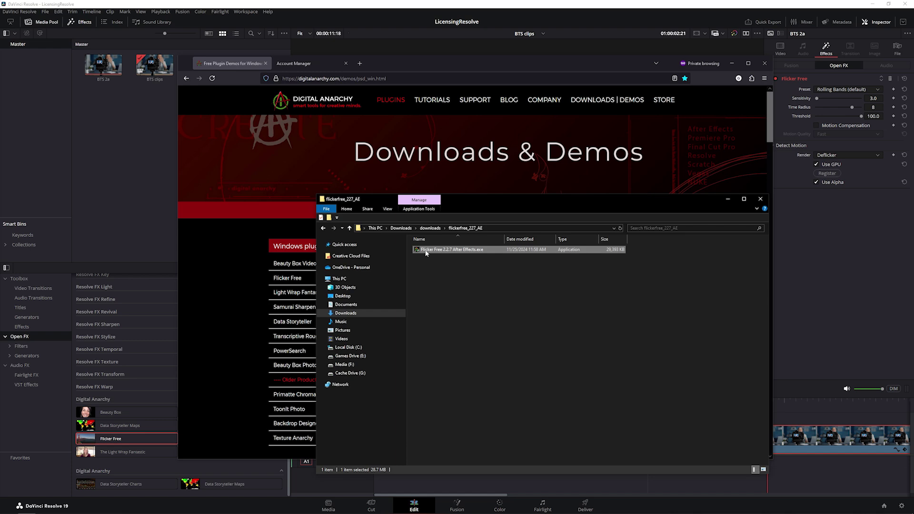
Install Flicker Free 2.2.7 into the default plugins folder and close the installer when complete
double_click(427, 251)
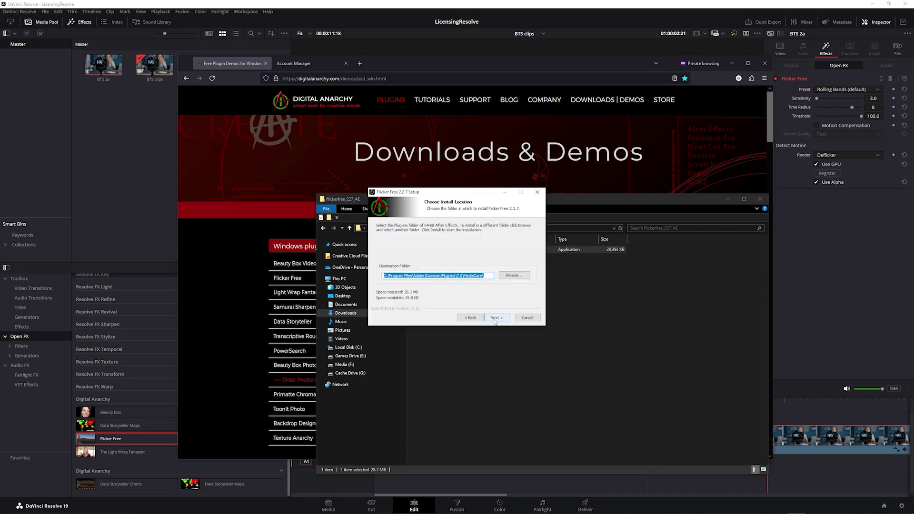
click(495, 318)
click(495, 318)
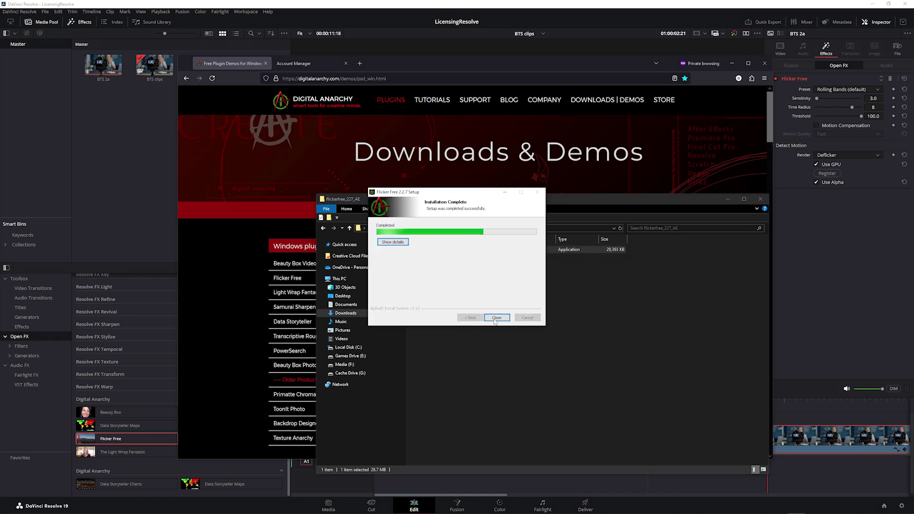
click(496, 318)
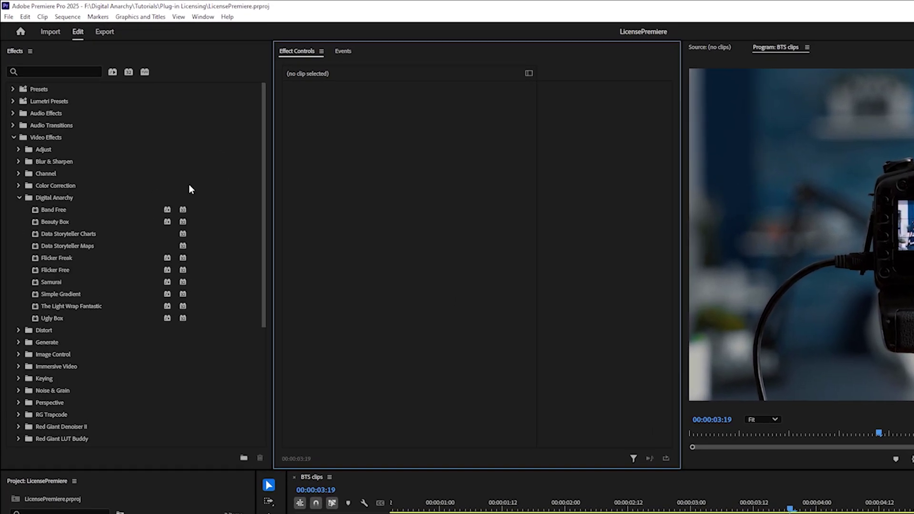
Focus the Effects panel list to find Flicker Free under Video Effects > Digital Anarchy
click(53, 146)
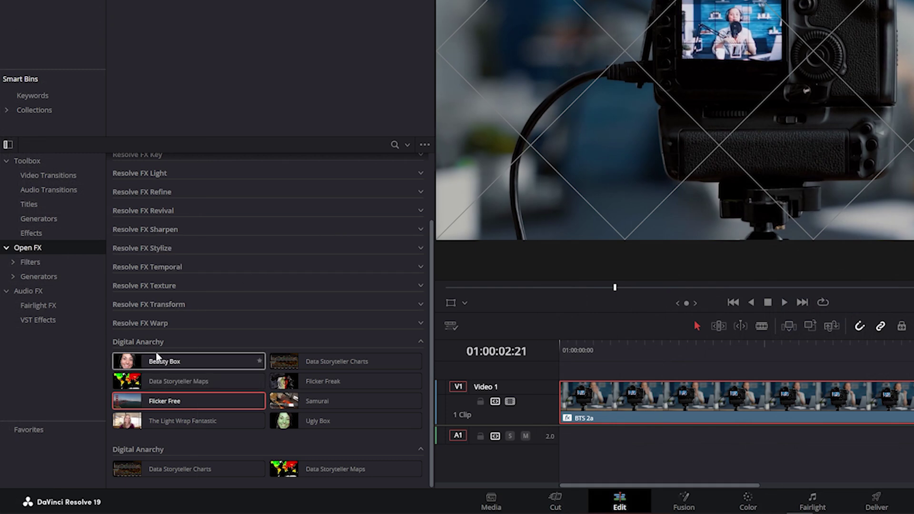
click(194, 404)
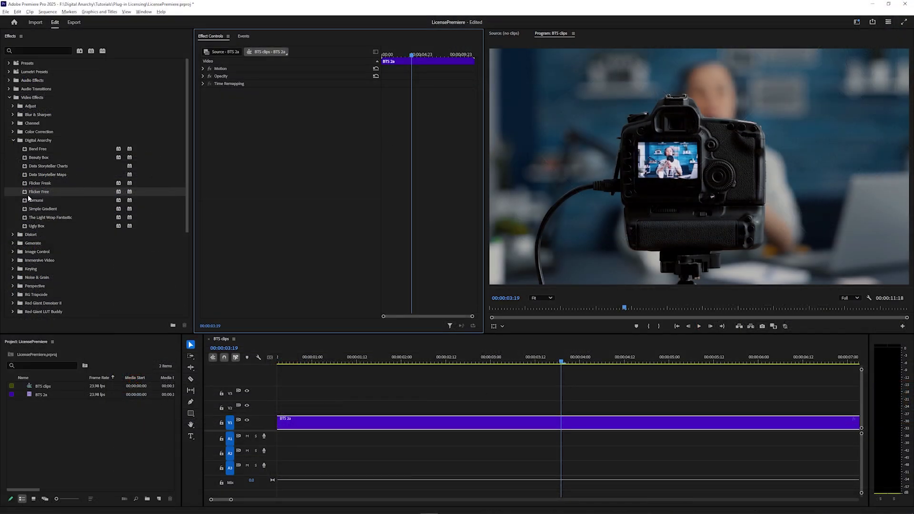
drag(28, 197, 351, 422)
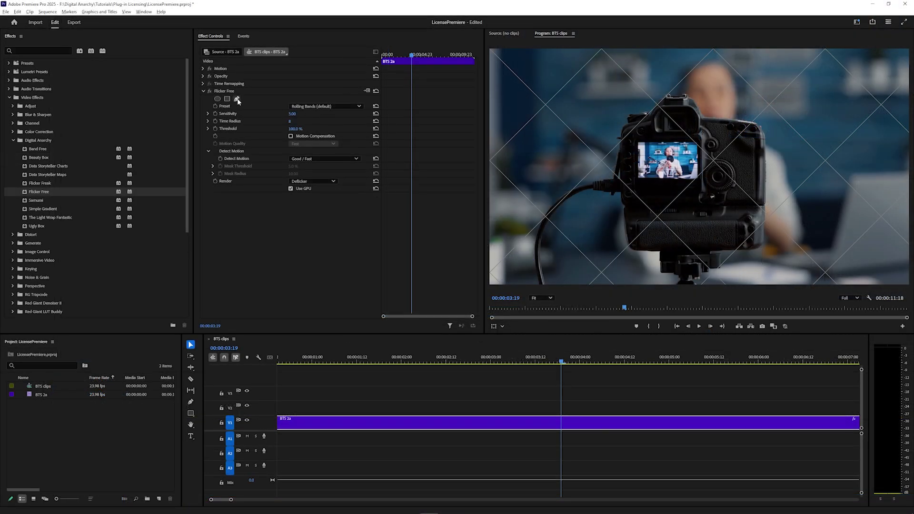
Select the Flicker Free effect in Effect Controls to reveal its deflicker settings
click(233, 92)
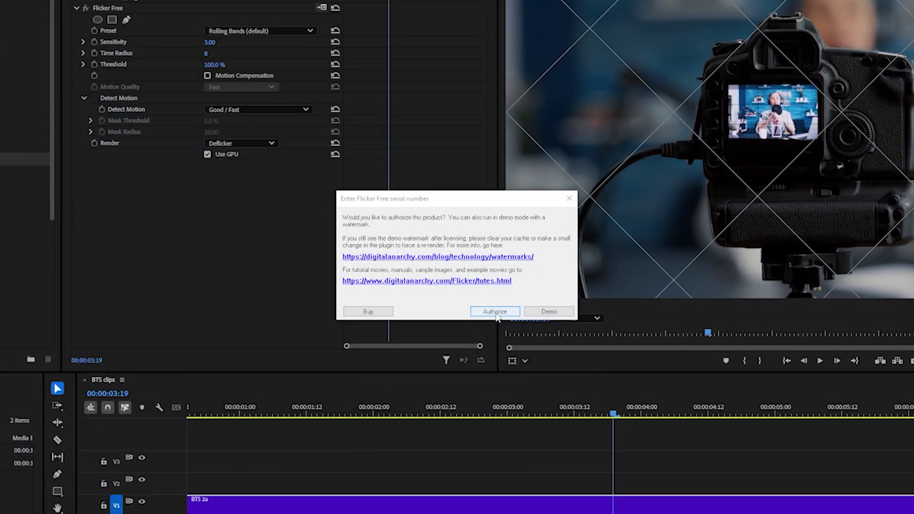
Choose Authorize for Flicker Free and view the store's Subscriptions plans
click(495, 312)
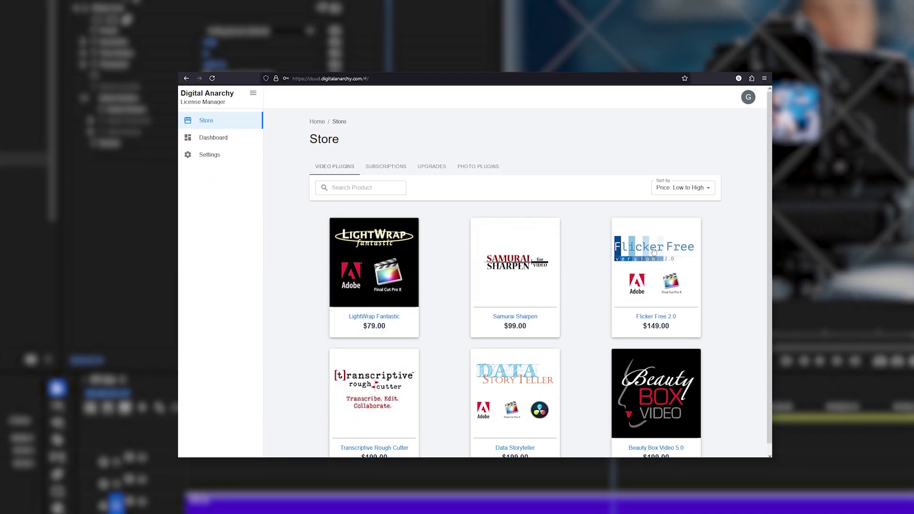
click(389, 168)
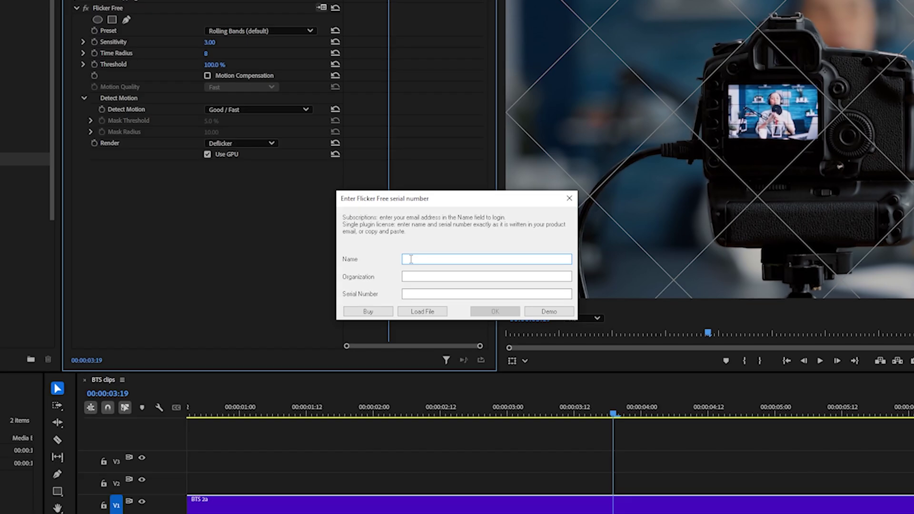
Log in to the Flicker Free licensing dialog with the account e-mail and password
key(ctrl+v)
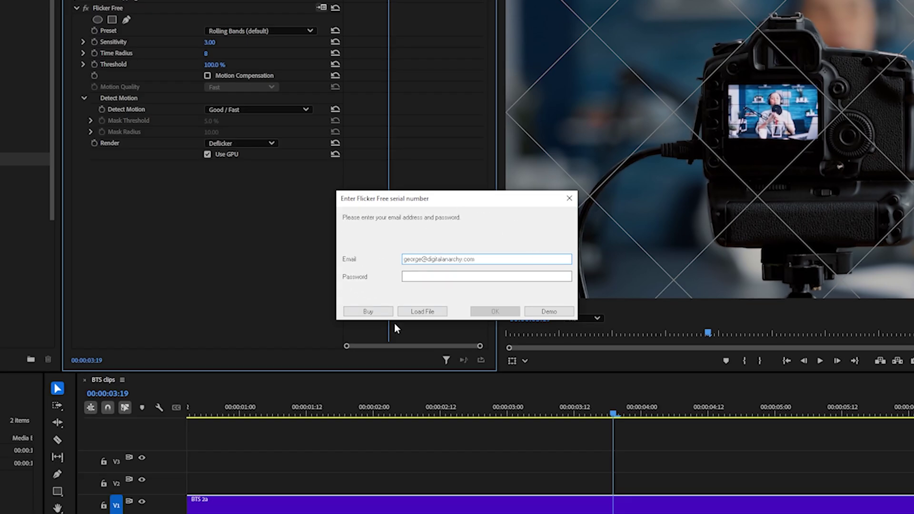
click(417, 273)
key(ctrl+v)
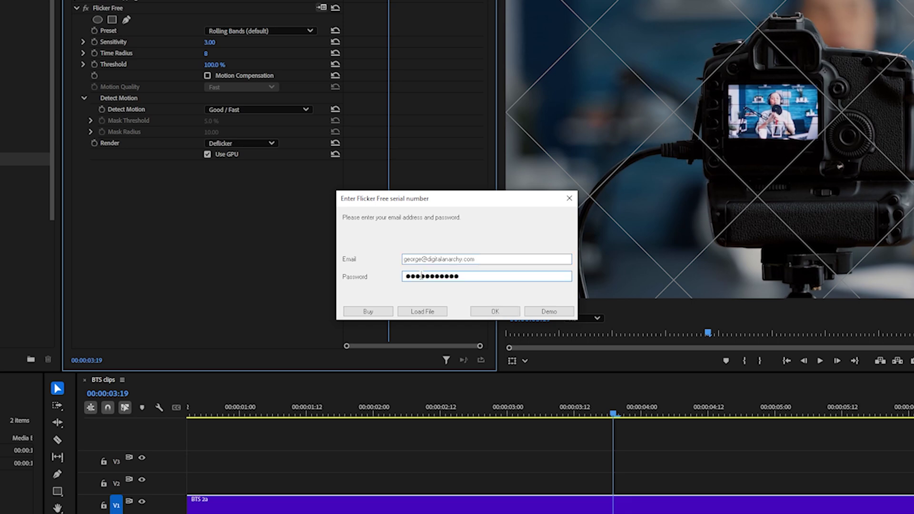
click(496, 311)
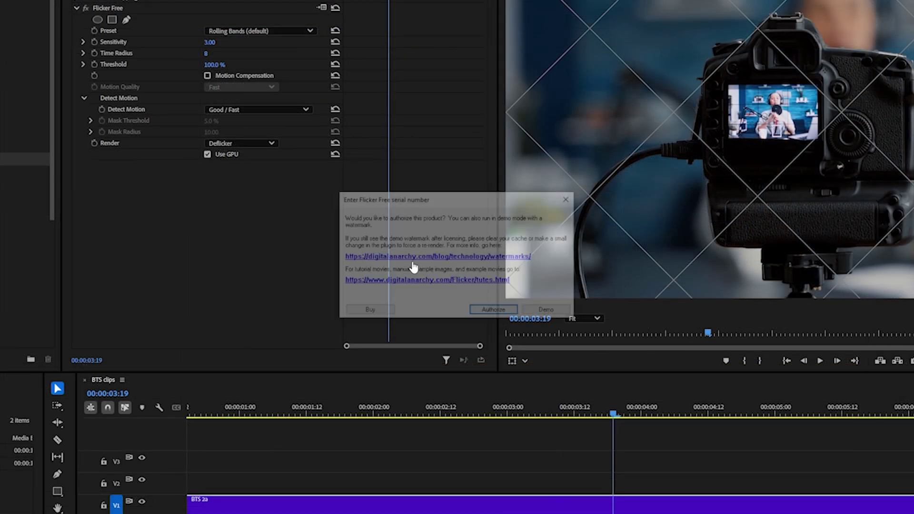
Enter the holder's name and paste the serial number into the Flicker Free serial dialog, then submit
key(Return)
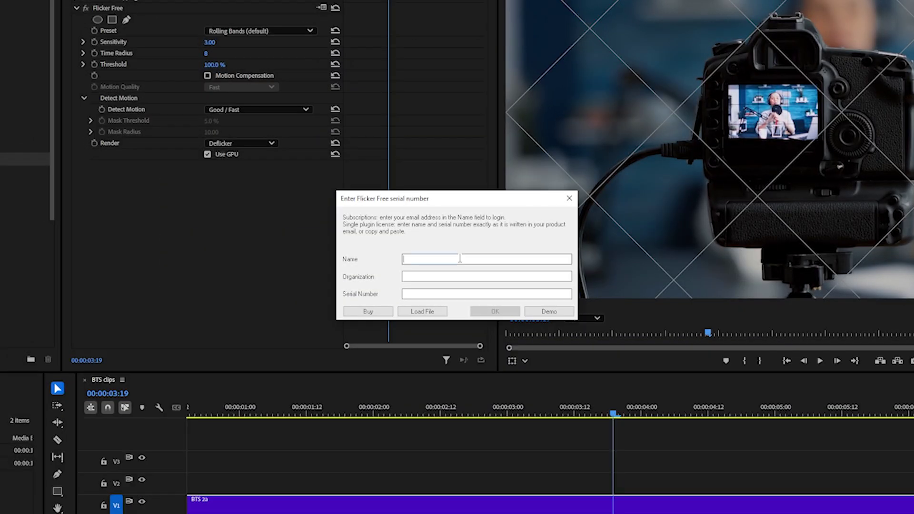
text(George)
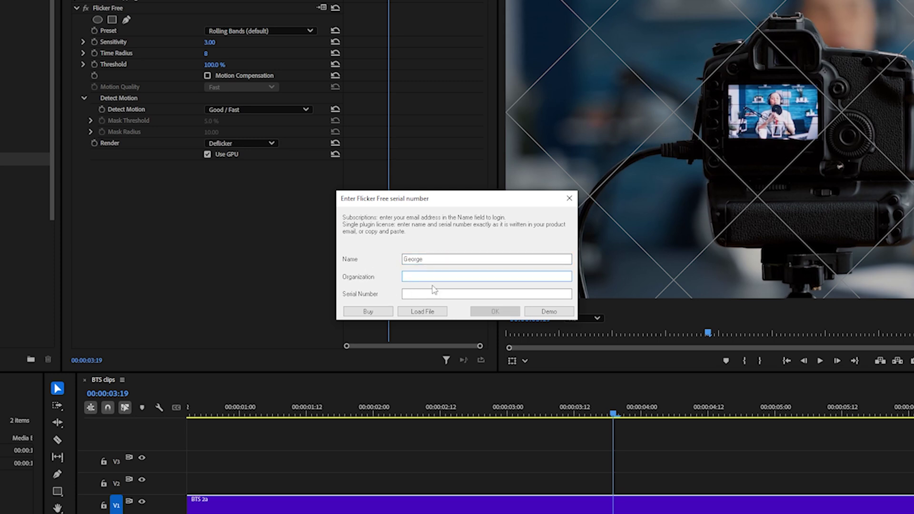
click(434, 294)
key(ctrl+v)
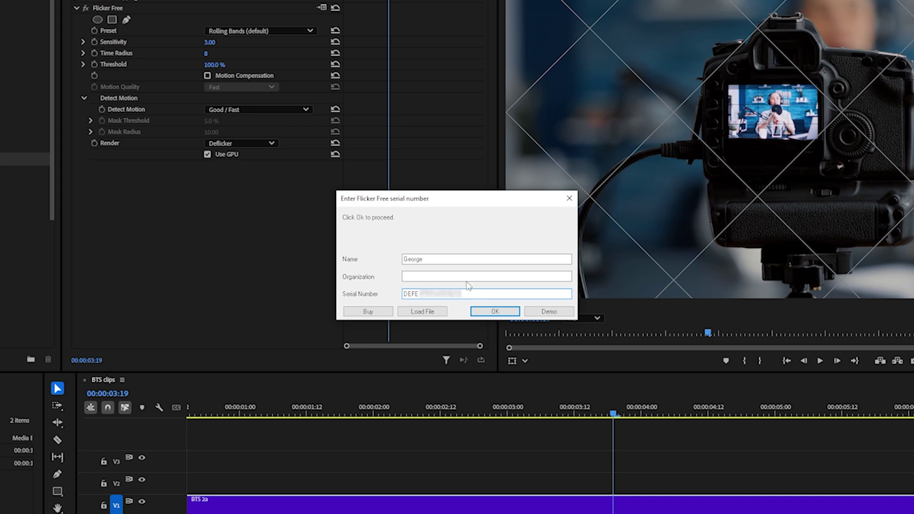
click(495, 312)
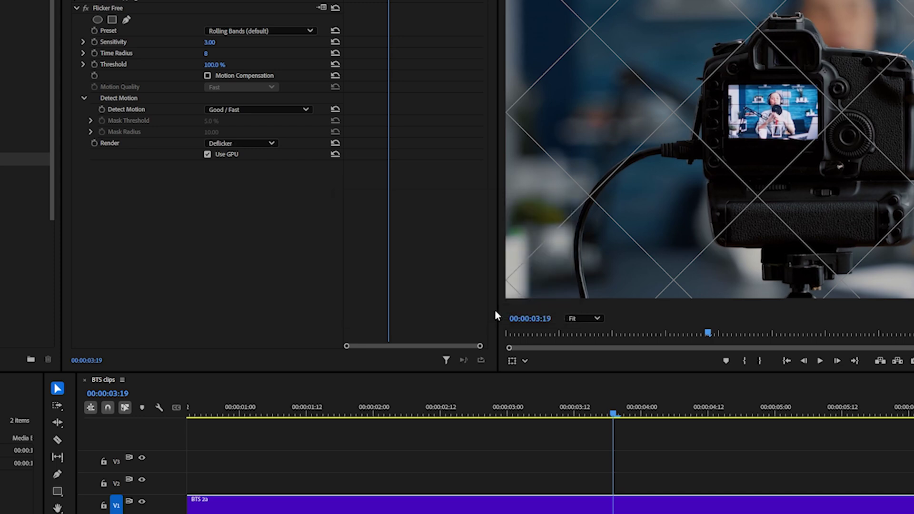
click(494, 312)
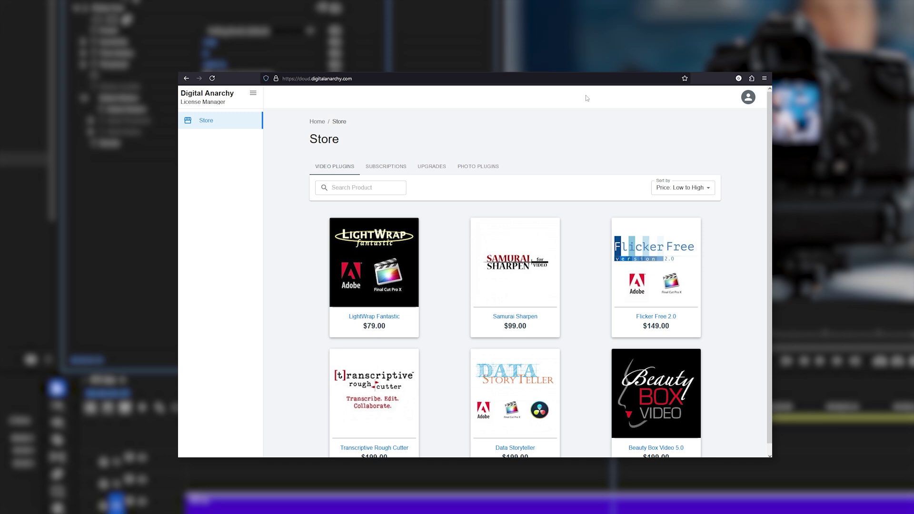
Sign in to Anarchy Cloud with the account e-mail and password, then open the Dashboard
click(748, 97)
click(747, 116)
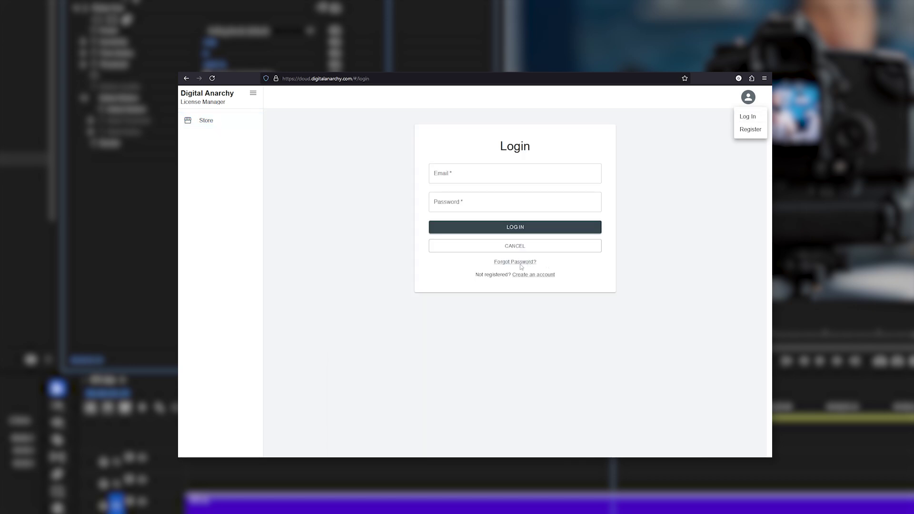
click(514, 173)
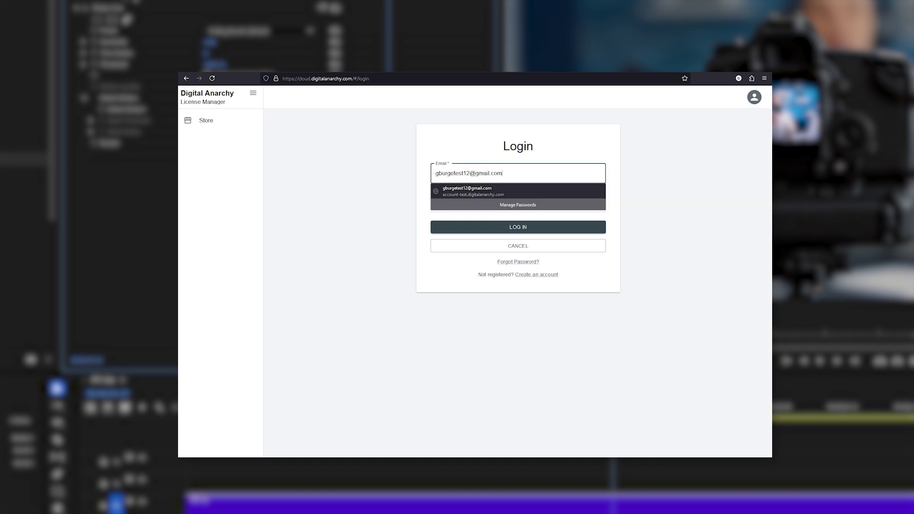
key(Tab)
text(••••••)
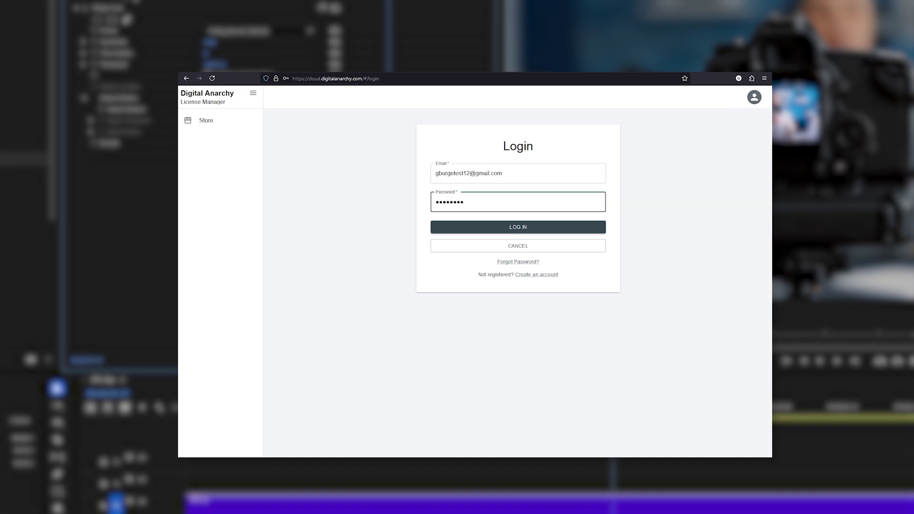
click(542, 228)
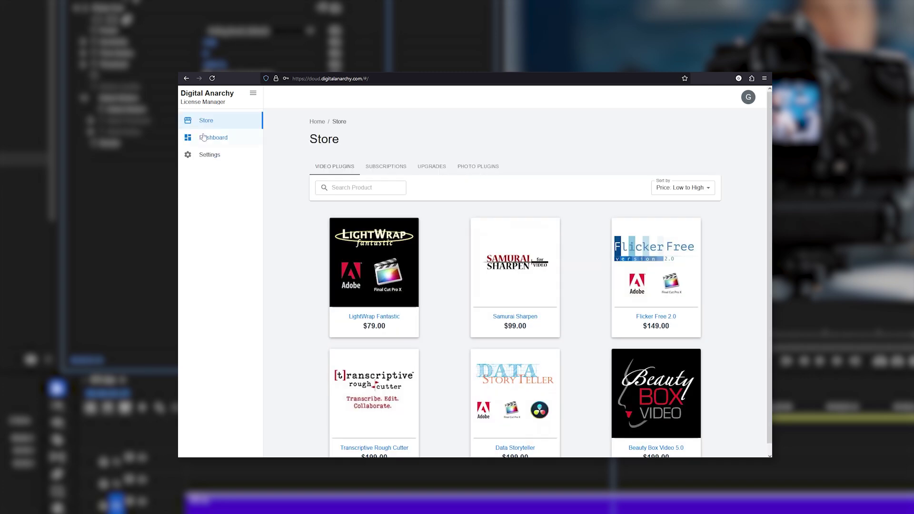
click(205, 137)
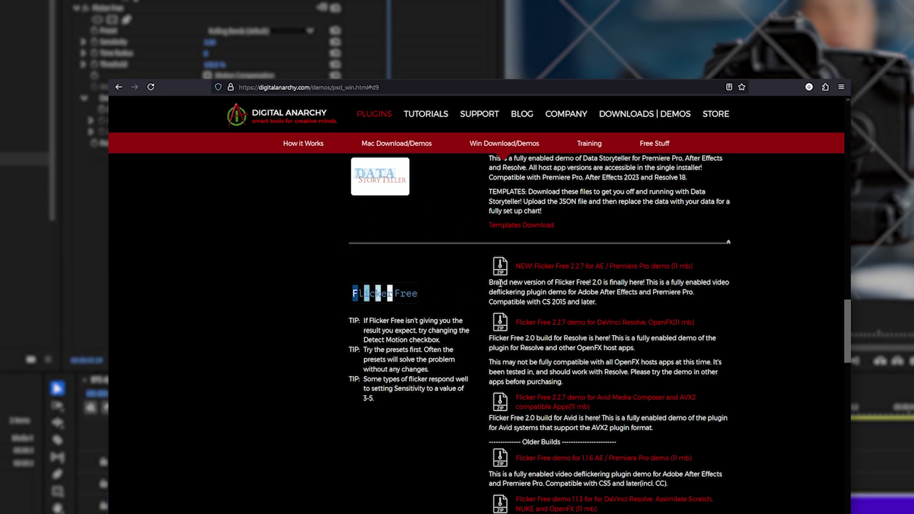
Scroll the Win Download/Demos page down to the Flicker Free 2.2.7 demos
scroll(714, 238, down, 2)
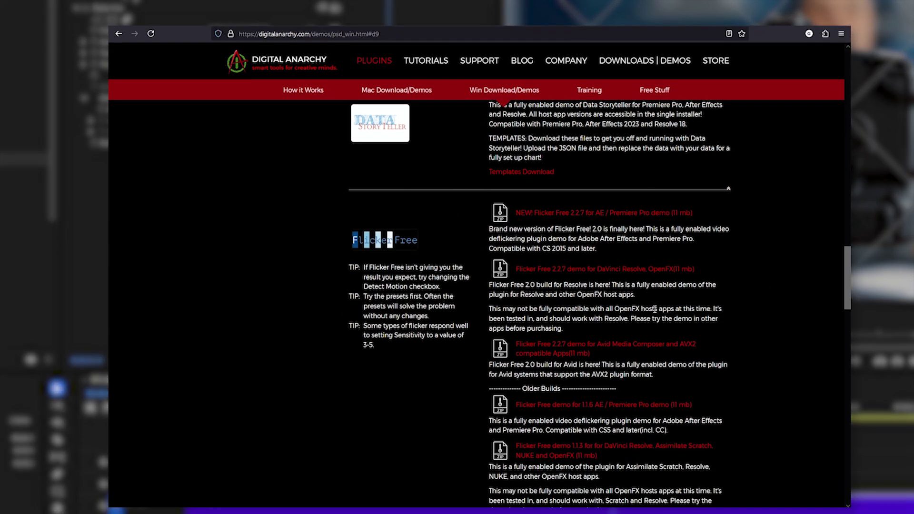